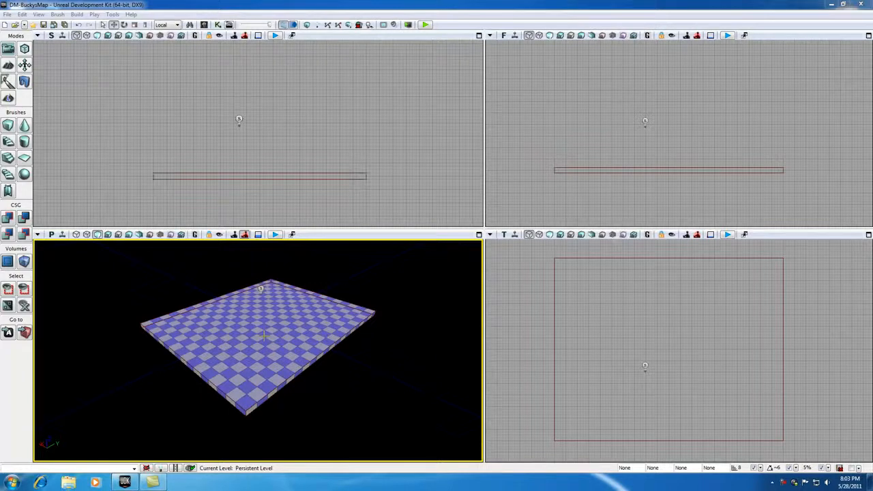
Rebuild the cube builder brush as a thin wall with Y set to 32 and Z set to 576
scroll(265, 336, "up", 3)
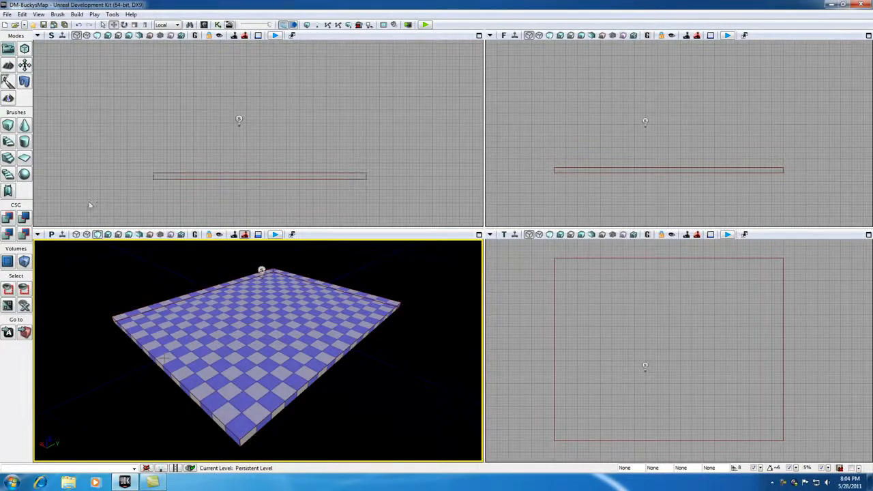
right_click(8, 125)
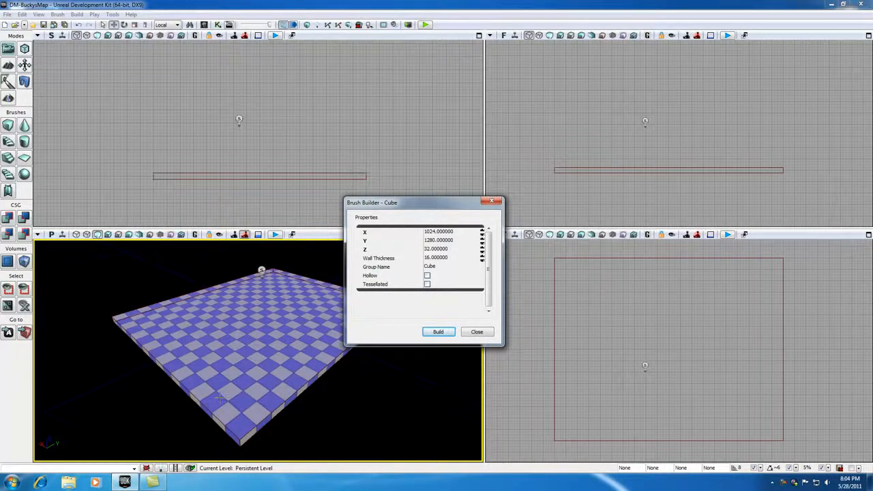
left_click(437, 241)
type("32")
left_click(440, 249)
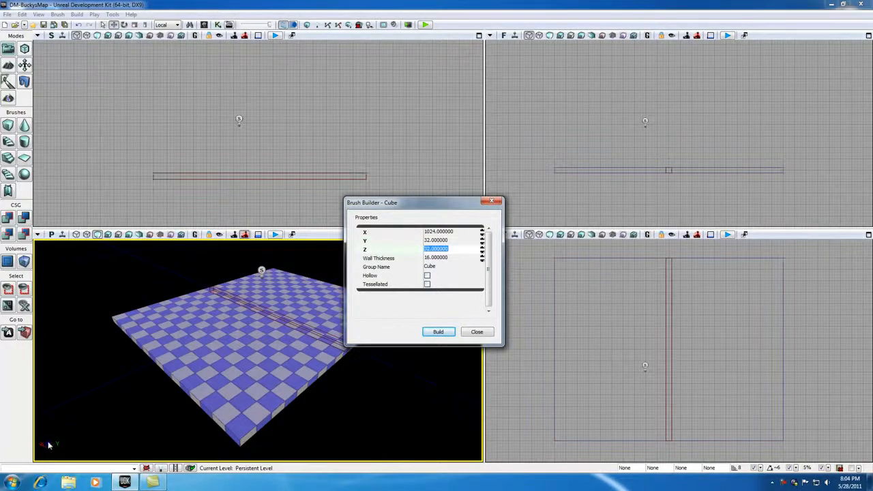
key("BackSpace")
type("576")
left_click(447, 240)
left_click(439, 333)
left_click(492, 201)
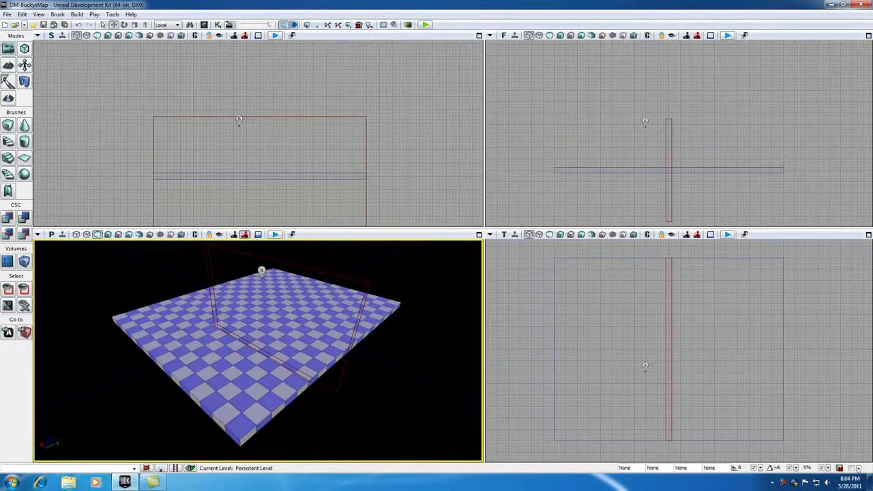
Raise the wall-shaped builder brush along Z until its base rests on the floor's upper surface
left_click(297, 268)
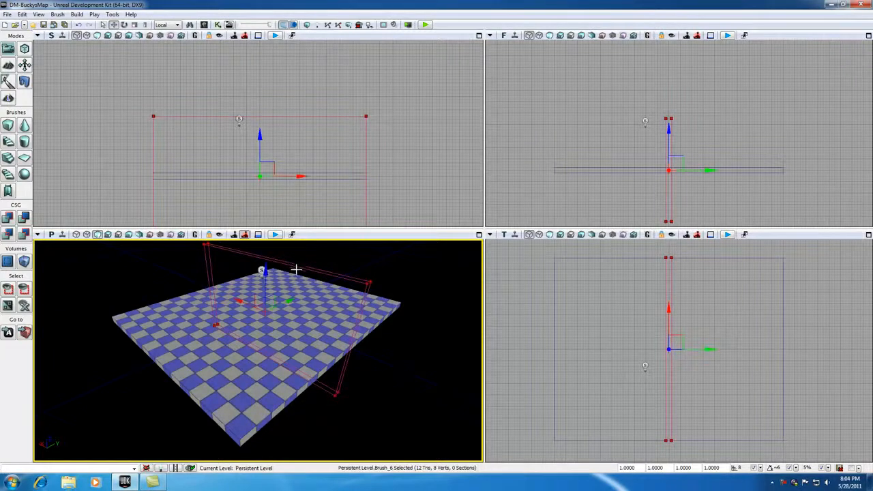
scroll(284, 322, "down", 1)
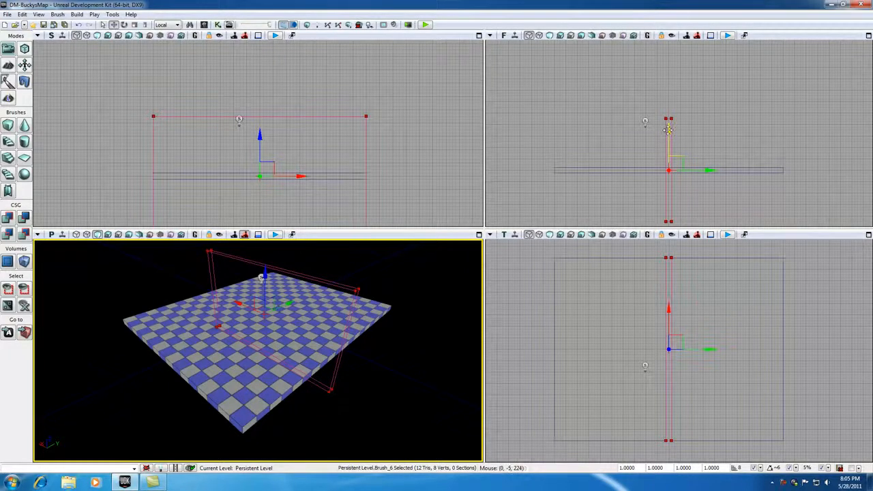
left_click_drag(670, 130, 671, 72)
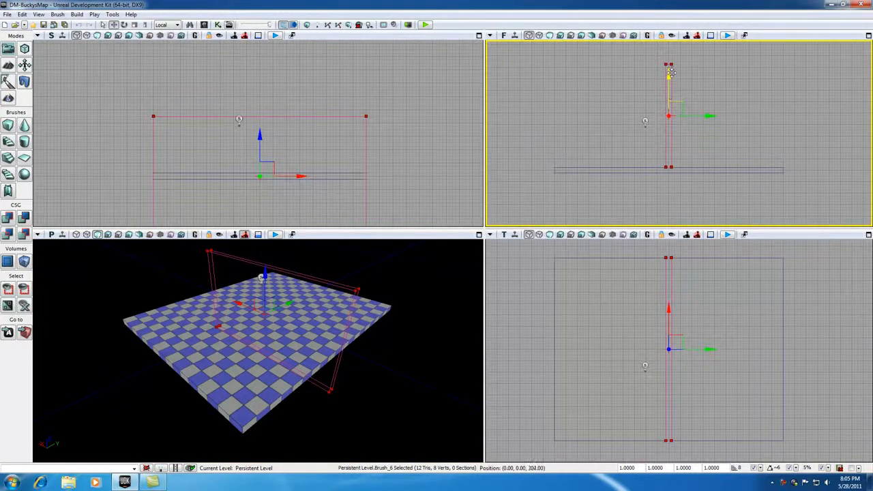
scroll(671, 167, "up", 6)
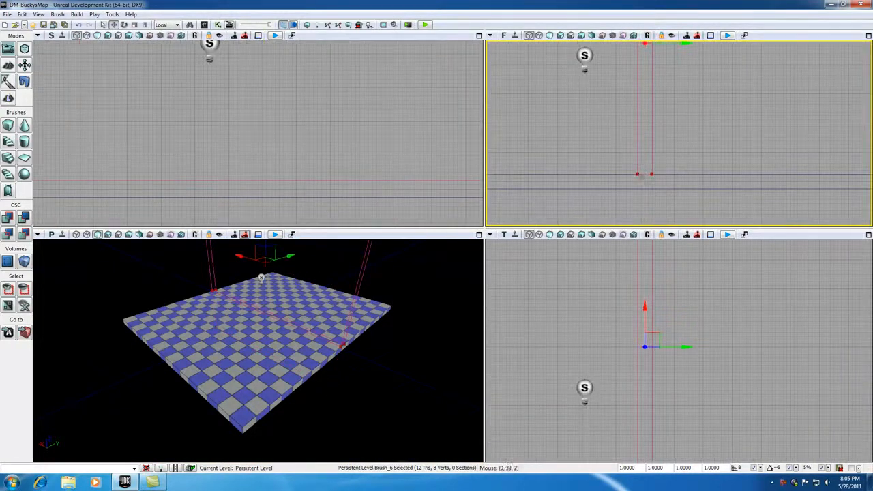
scroll(648, 180, "down", 3)
scroll(647, 182, "down", 1)
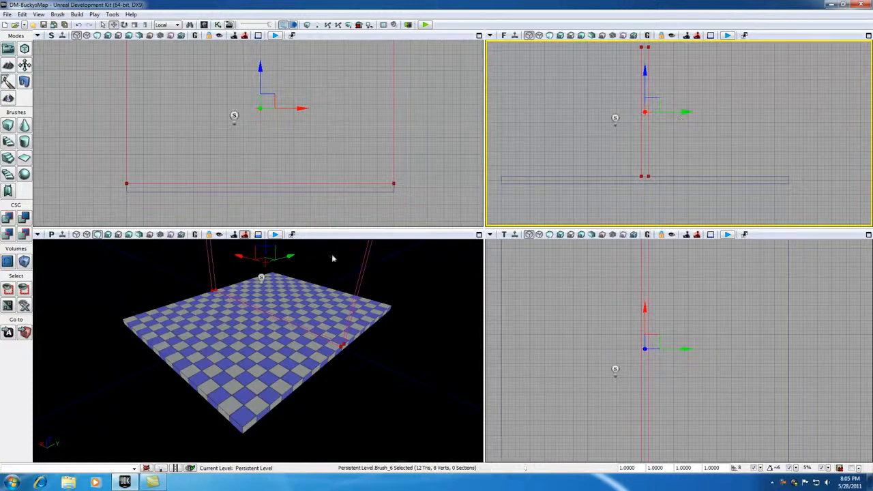
Move the builder brush along positive Y until its outer face is flush with the floor's edge
mouse_move(686, 113)
left_mouse_down()
mouse_move(823, 112)
mouse_move(801, 132)
mouse_move(777, 188)
mouse_move(780, 176)
left_mouse_up()
scroll(797, 191, "up", 5)
scroll(795, 201, "up", 2)
scroll(811, 127, "down", 1)
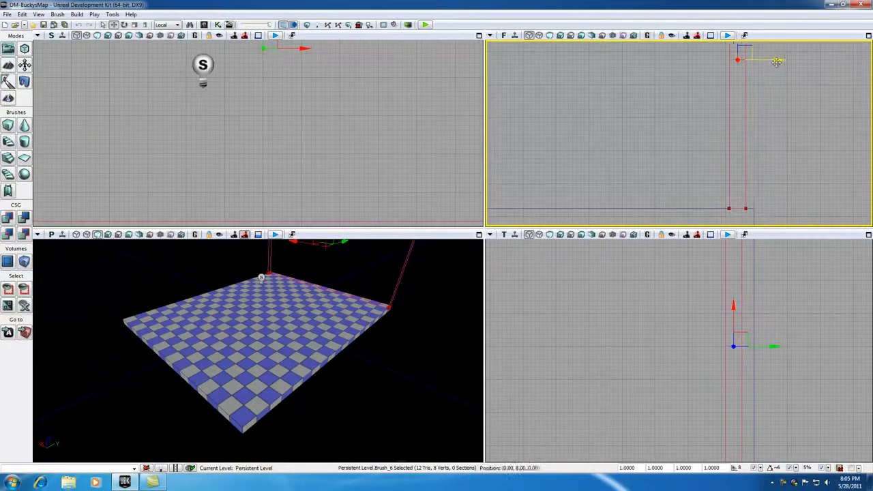
left_click_drag(780, 61, 785, 62)
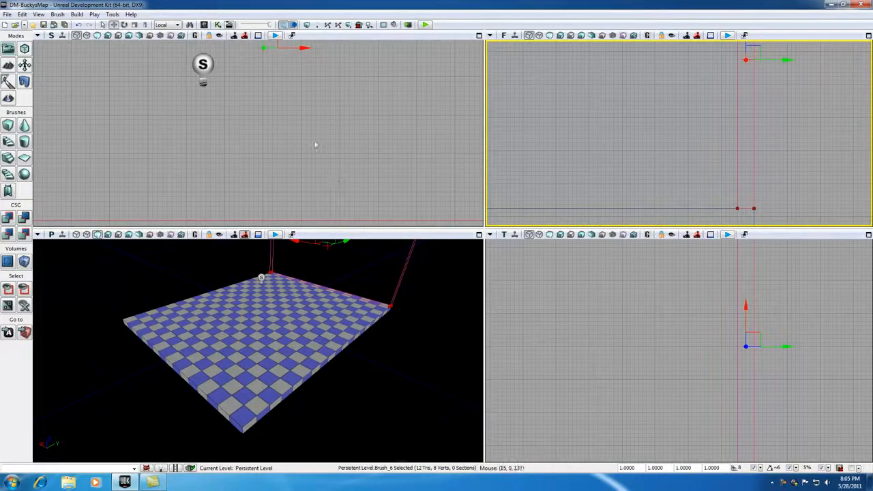
scroll(361, 182, "down", 1)
scroll(362, 185, "up", 3)
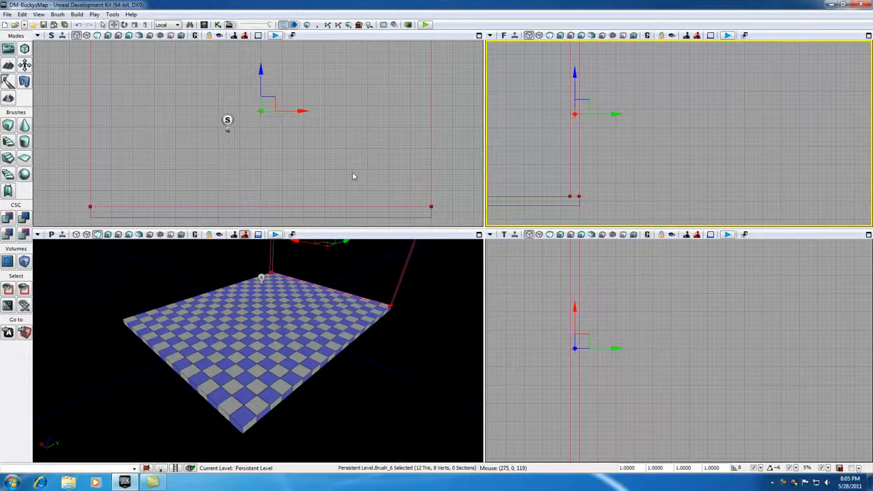
left_click_drag(529, 162, 623, 162)
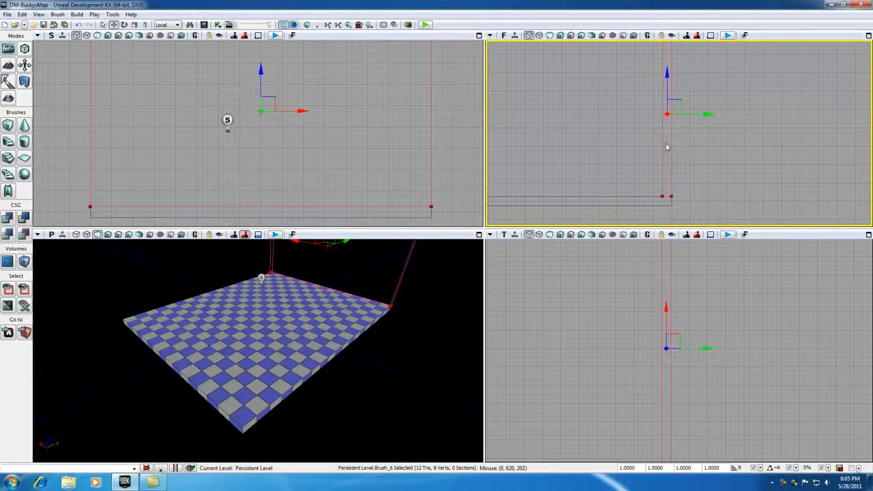
scroll(324, 189, "down", 2)
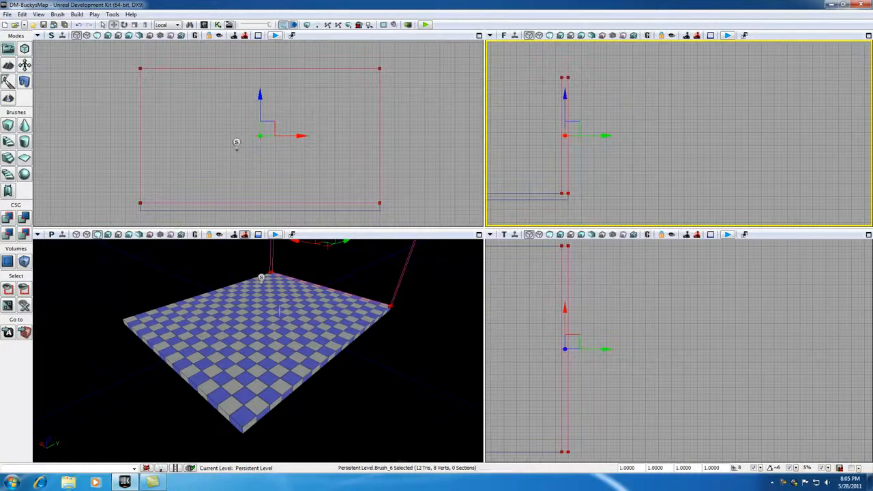
Add the builder brush to the level as a solid wall and move the brush clear outside the floor
mouse_move(345, 286)
left_mouse_down()
mouse_move(345, 306)
mouse_move(346, 288)
left_mouse_up()
right_click_drag(307, 298, 305, 273)
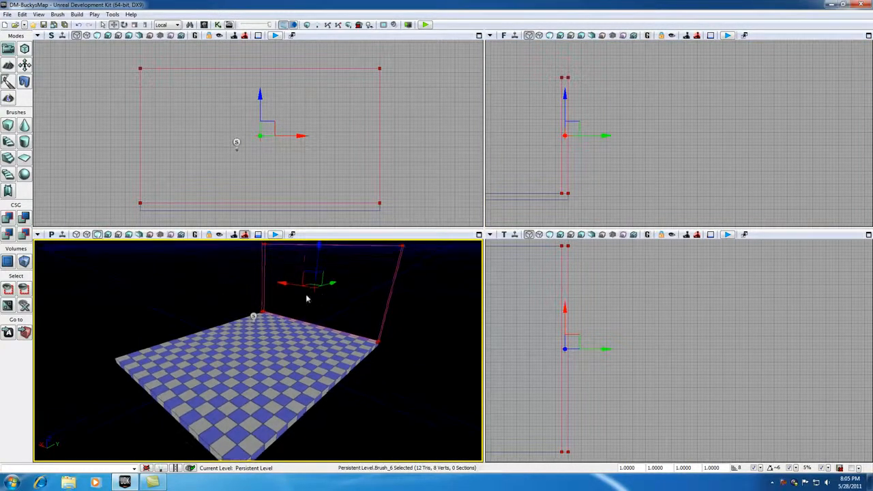
left_click(9, 217)
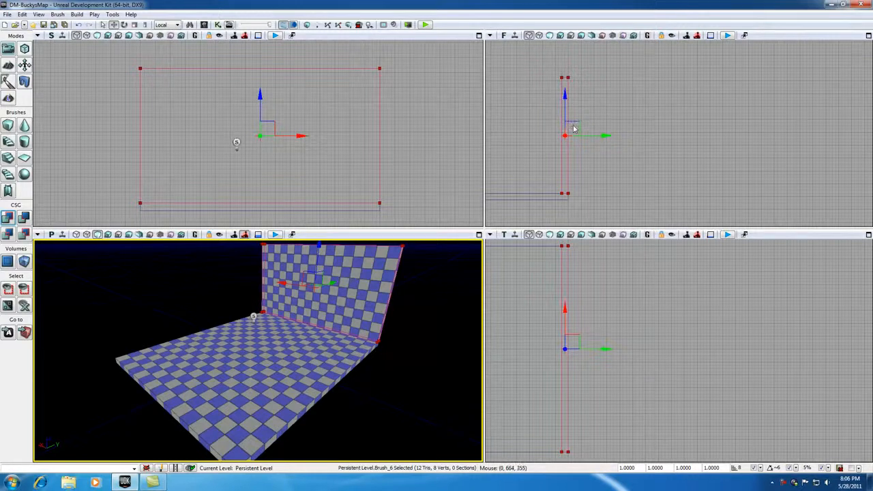
left_click_drag(579, 123, 690, 112)
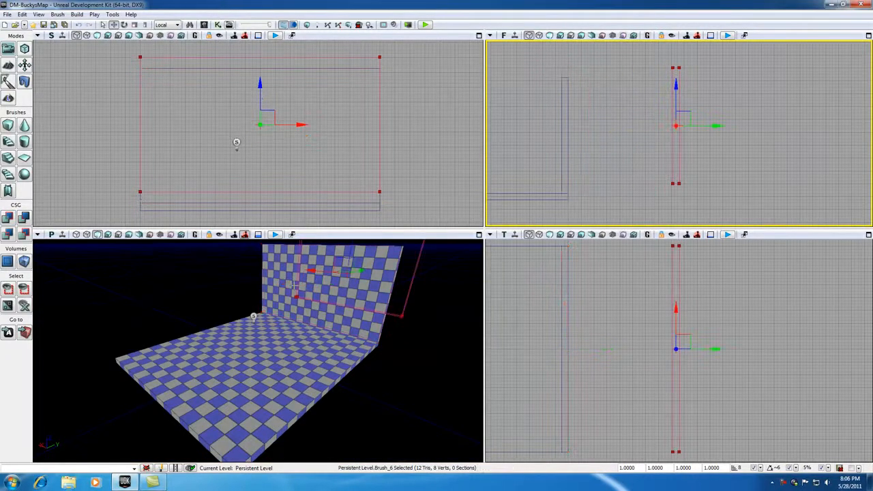
left_click_drag(396, 349, 364, 364)
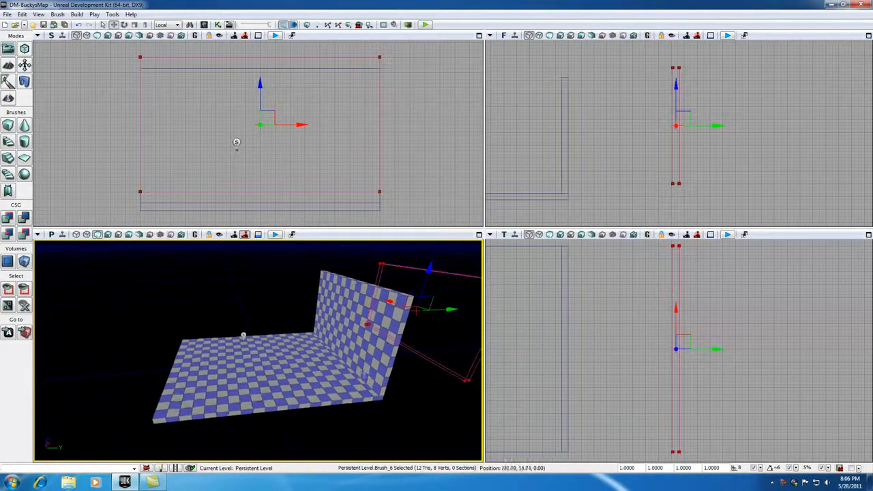
left_click(391, 354)
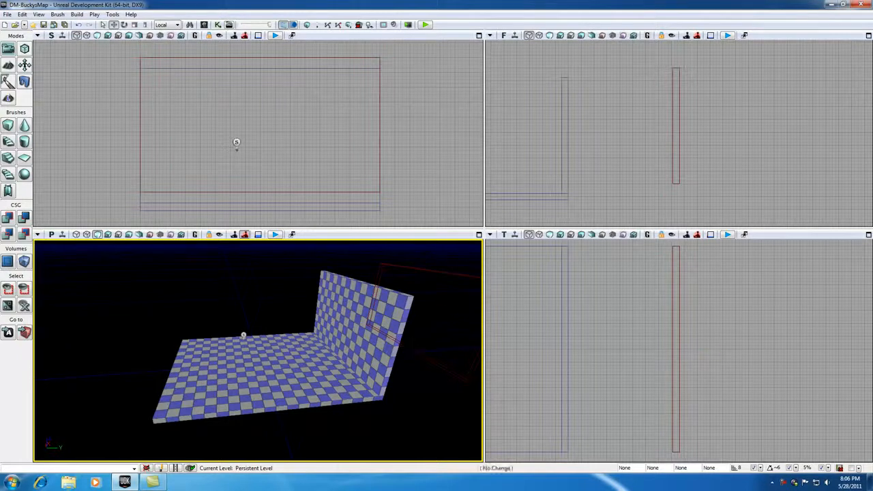
left_click(409, 348)
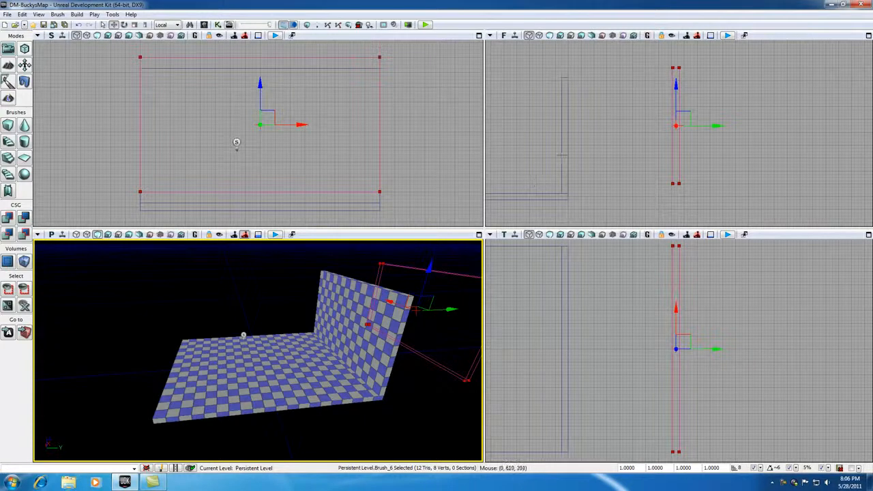
Duplicate the added wall along negative Y and place the copy across the floor, parallel to the original wall
left_click(563, 154)
left_click_drag(547, 157, 682, 156)
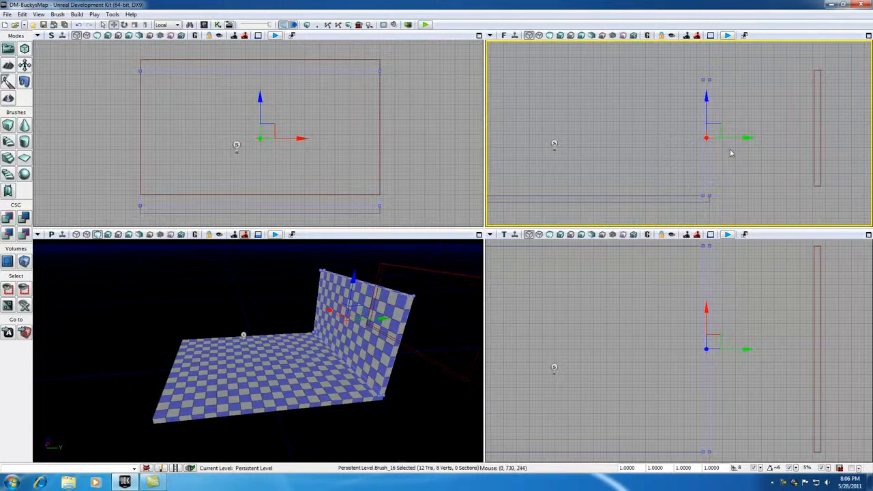
left_click_drag(749, 138, 550, 138)
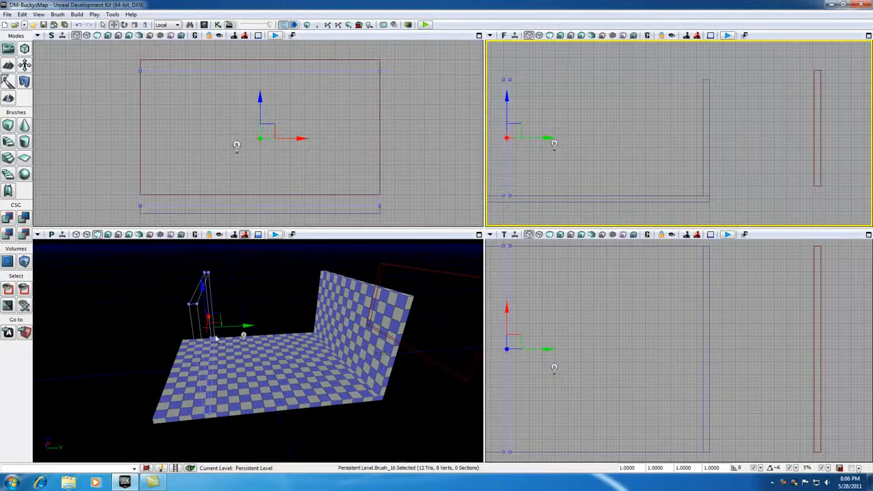
mouse_move(159, 335)
left_mouse_down()
mouse_move(138, 315)
mouse_move(159, 311)
mouse_move(164, 328)
left_mouse_up()
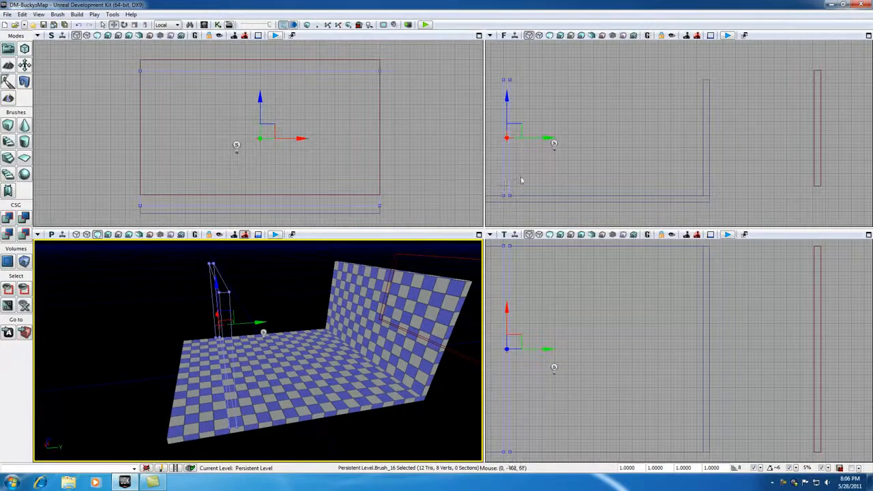
left_click_drag(550, 138, 562, 139)
key("ctrl+z")
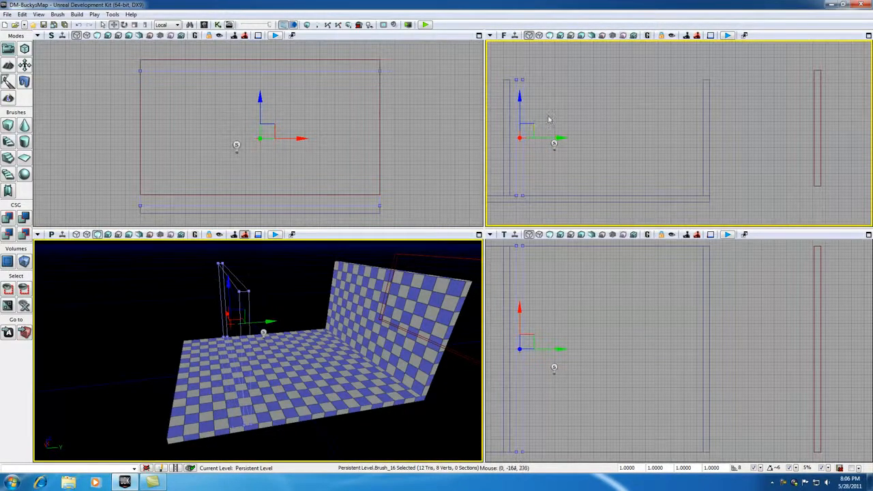
left_click_drag(550, 138, 566, 137)
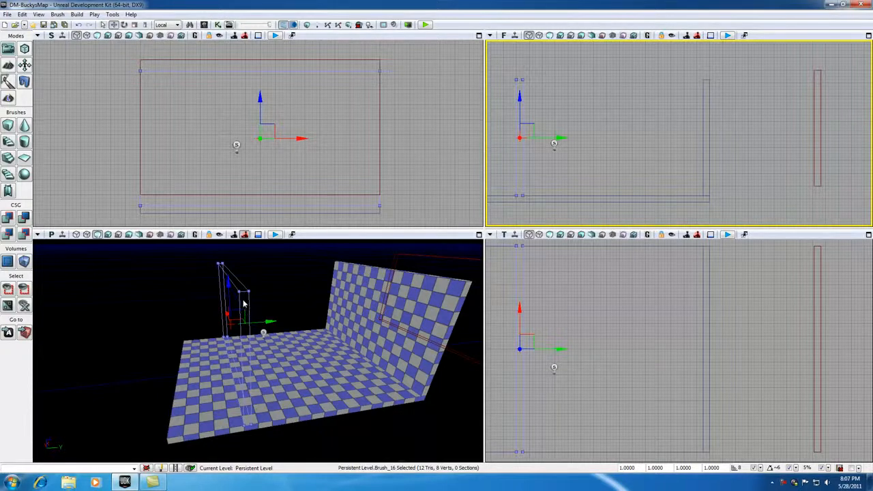
Build the geometry for visible levels, close the map check results and deselect the copied wall
left_click(307, 25)
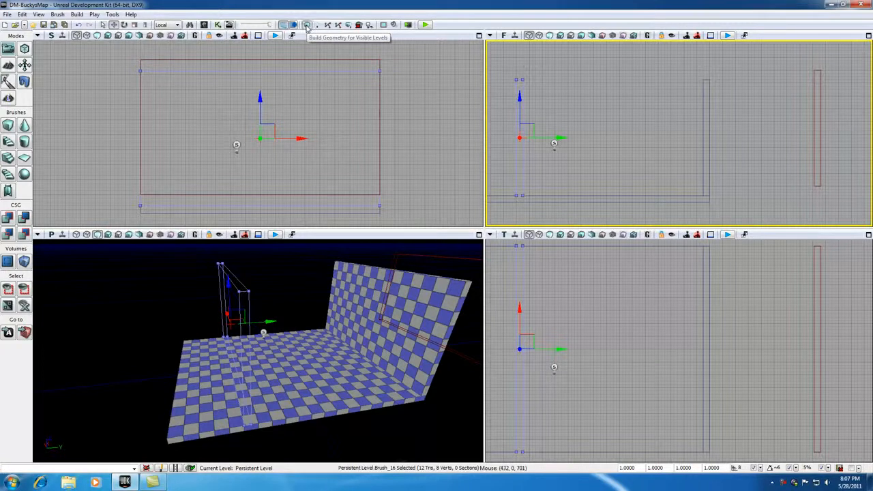
left_click(664, 219)
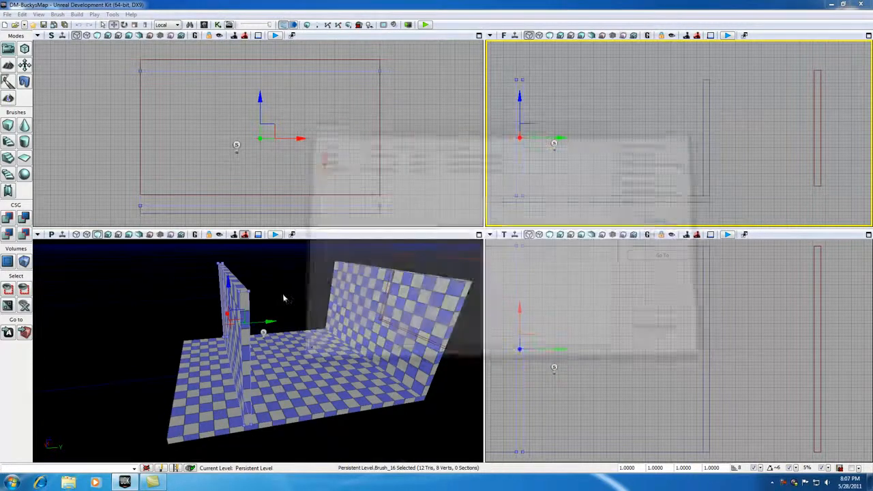
mouse_move(298, 302)
middle_mouse_down()
mouse_move(239, 299)
mouse_move(296, 302)
middle_mouse_up()
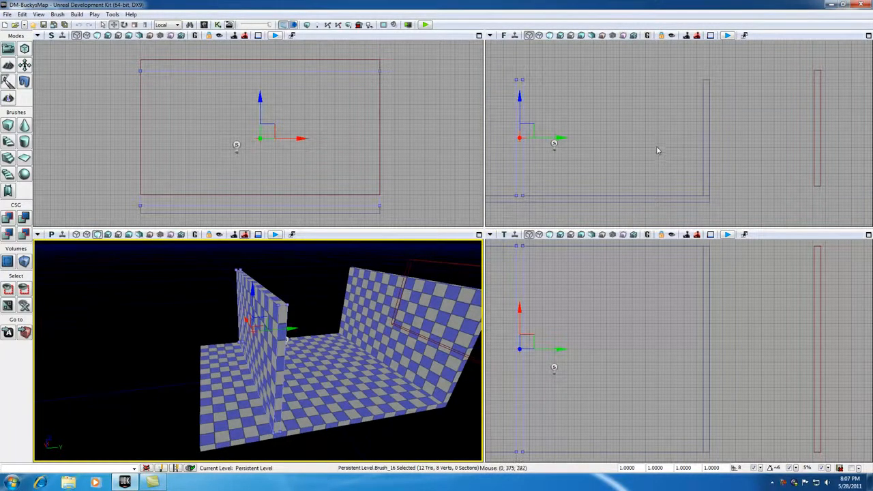
left_click(746, 142)
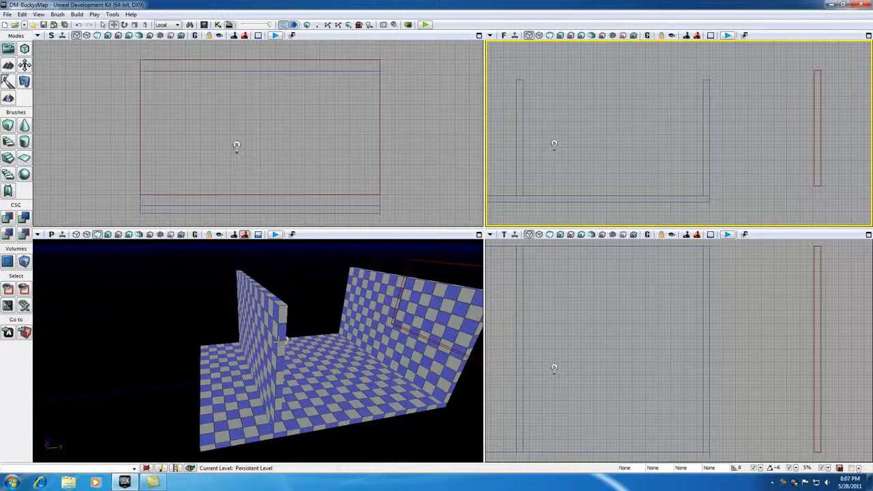
middle_click_drag(283, 347, 419, 346)
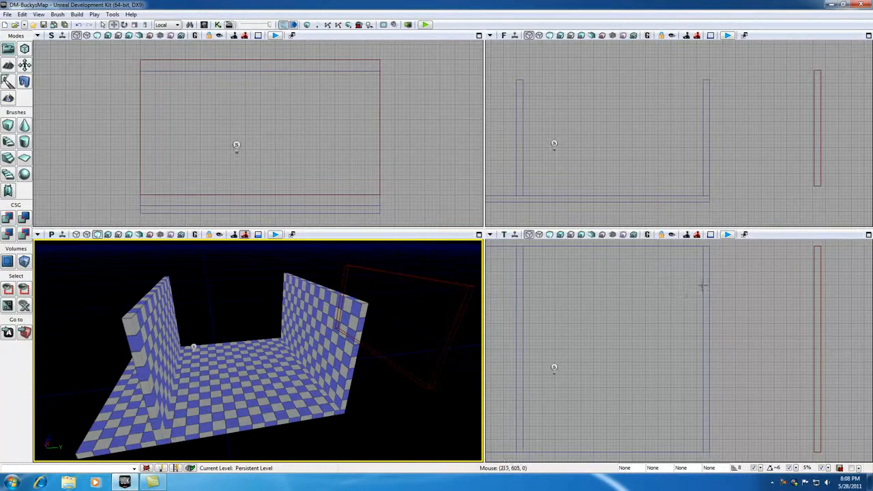
Measure the distance between the two parallel walls in the top and front views
left_click(523, 285)
scroll(523, 285, "up", 1)
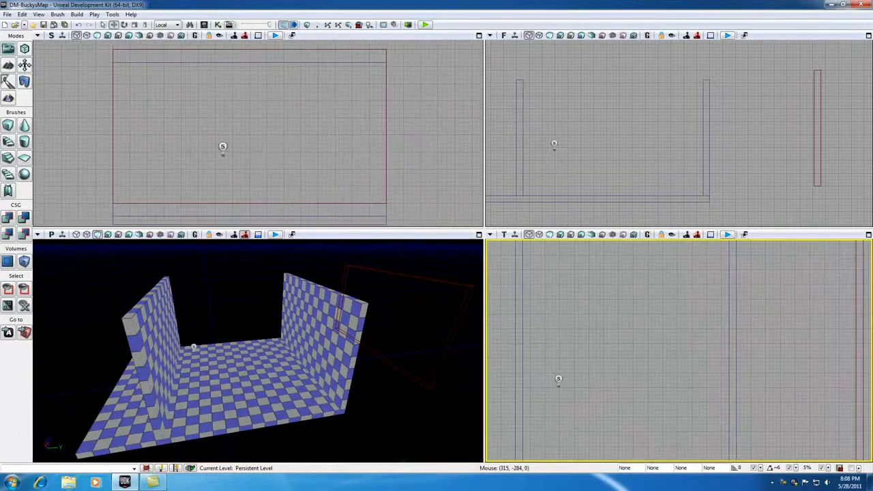
middle_click_drag(524, 286, 728, 287)
scroll(569, 150, "up", 1)
left_click(537, 123)
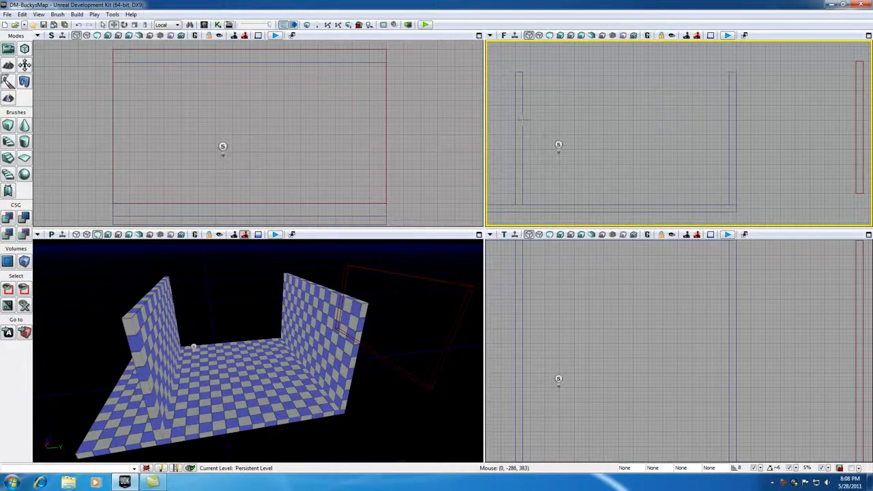
middle_click_drag(524, 122, 732, 121)
middle_click_drag(731, 121, 731, 121)
Rebuild the cube builder brush with X 32, Y 896 and Z 576, and close the brush settings
left_click(367, 270)
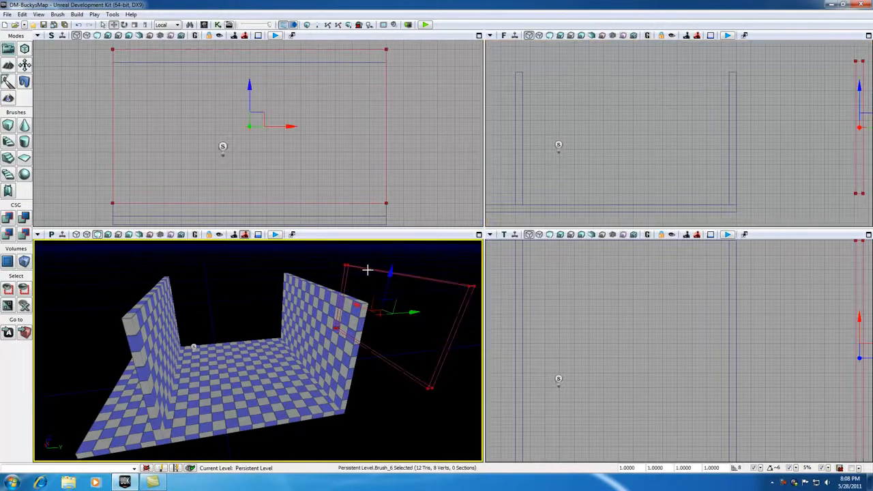
right_click(8, 127)
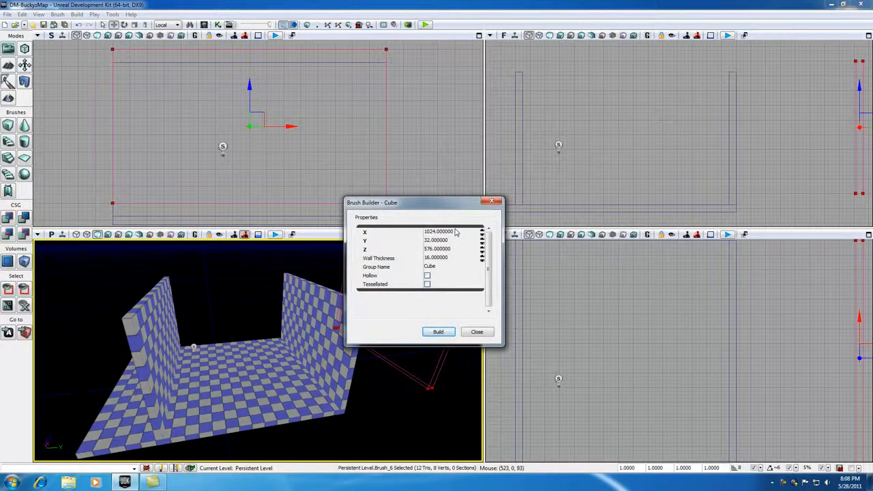
left_click(456, 233)
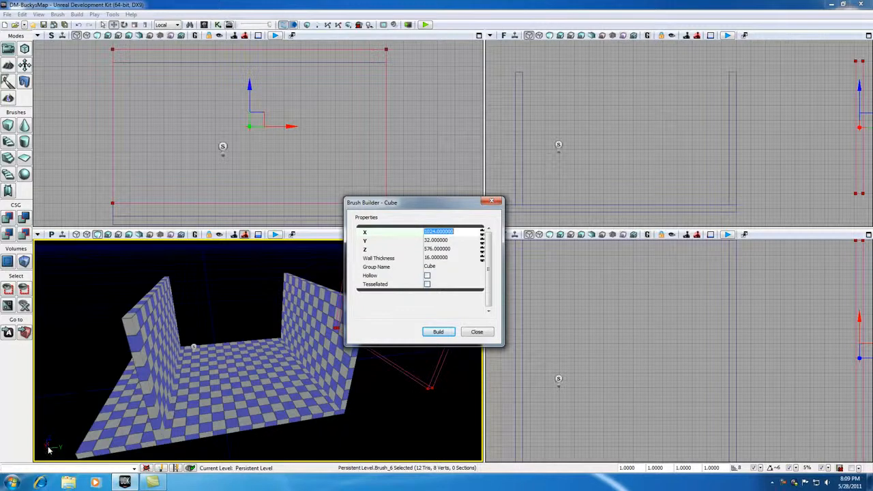
type("32")
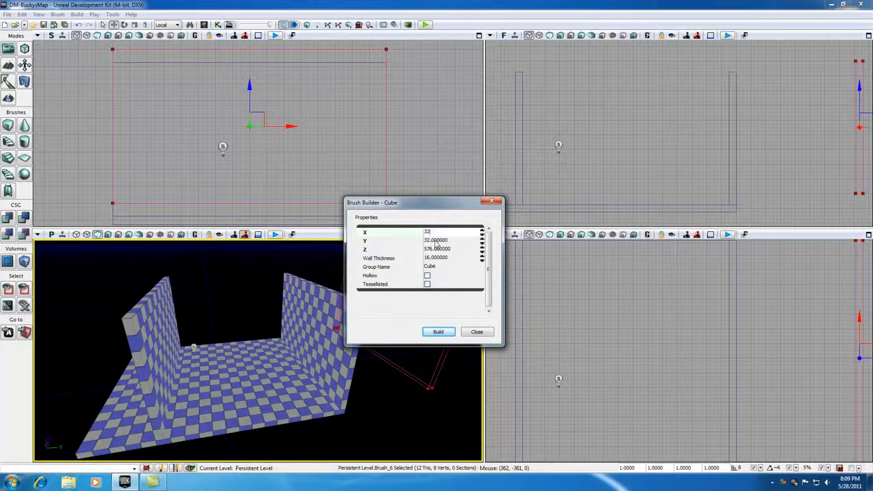
key("Tab")
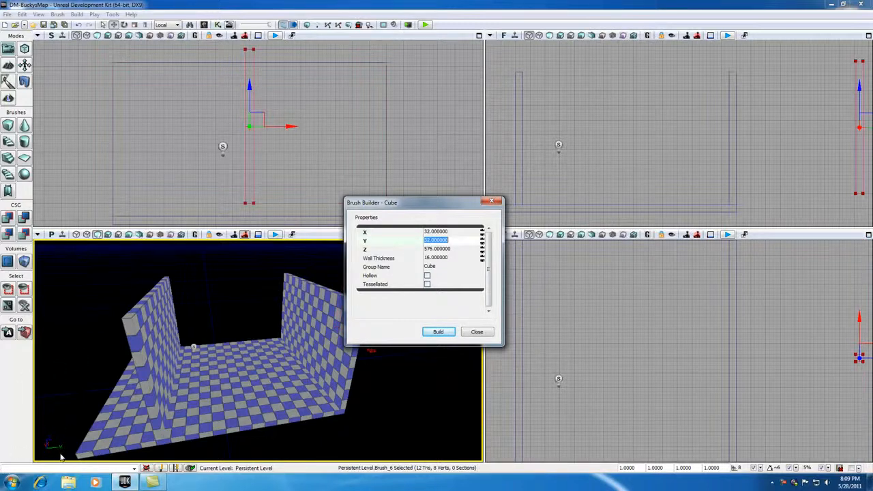
type("896")
key("Tab")
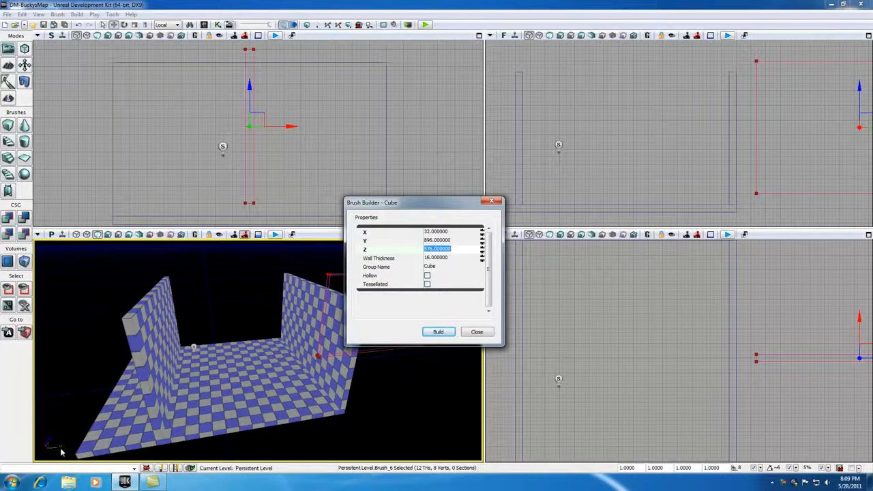
left_click(442, 232)
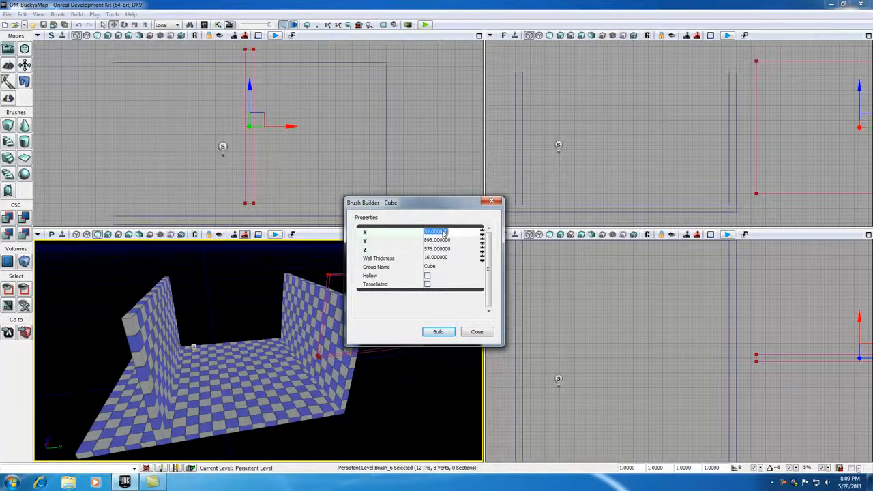
left_click(438, 241)
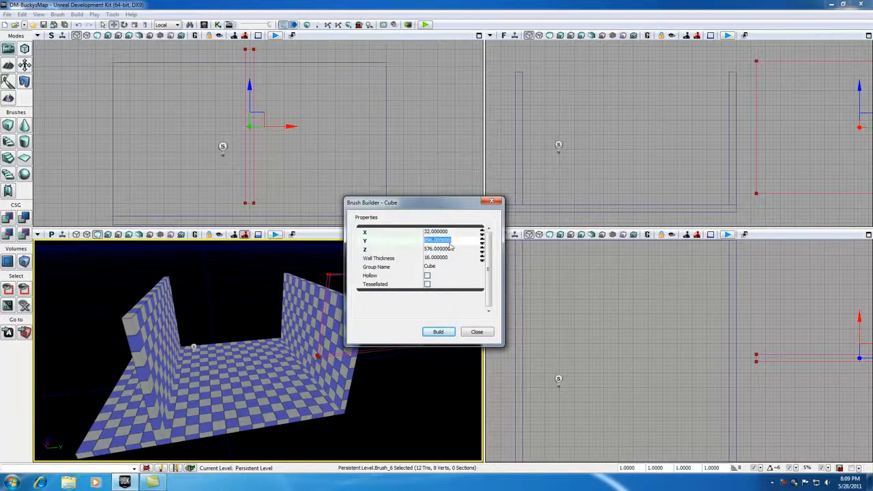
left_click(442, 250)
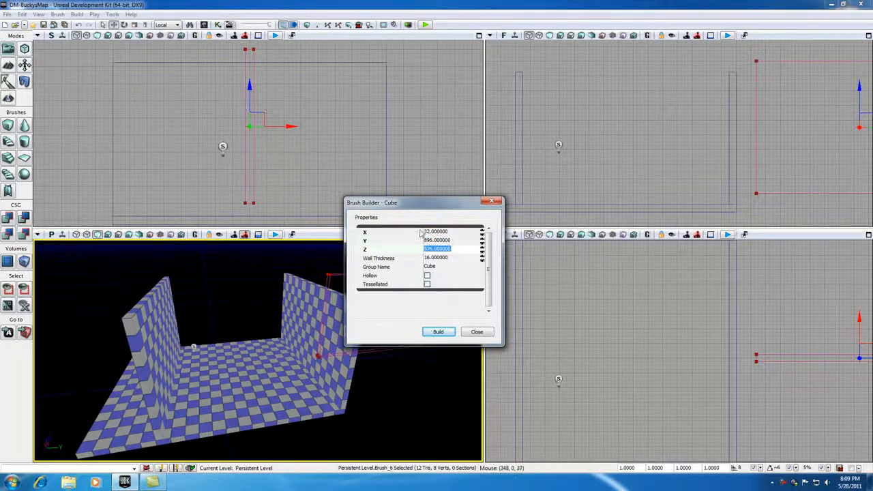
left_click(444, 333)
left_click(492, 201)
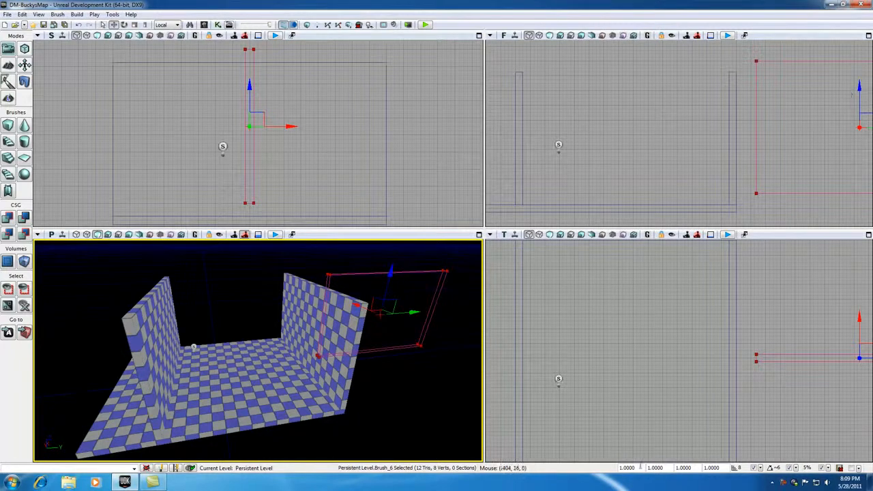
Move the builder brush between the two parallel walls, flush with the floor's edge at the positive X end
left_click(688, 349)
left_click(680, 350)
scroll(680, 350, "down", 2)
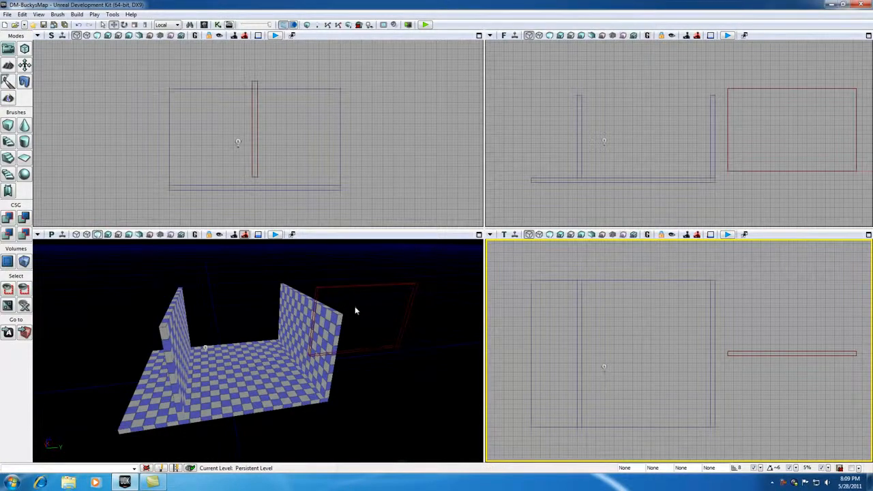
left_click(359, 289)
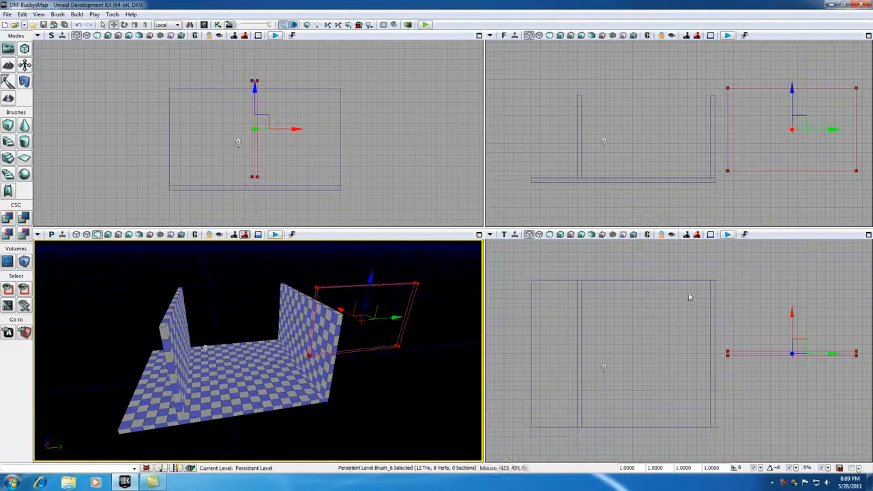
left_click(805, 341)
mouse_move(805, 342)
left_mouse_down()
mouse_move(686, 315)
mouse_move(660, 269)
left_mouse_up()
scroll(668, 327, "up", 5)
scroll(668, 327, "down", 5)
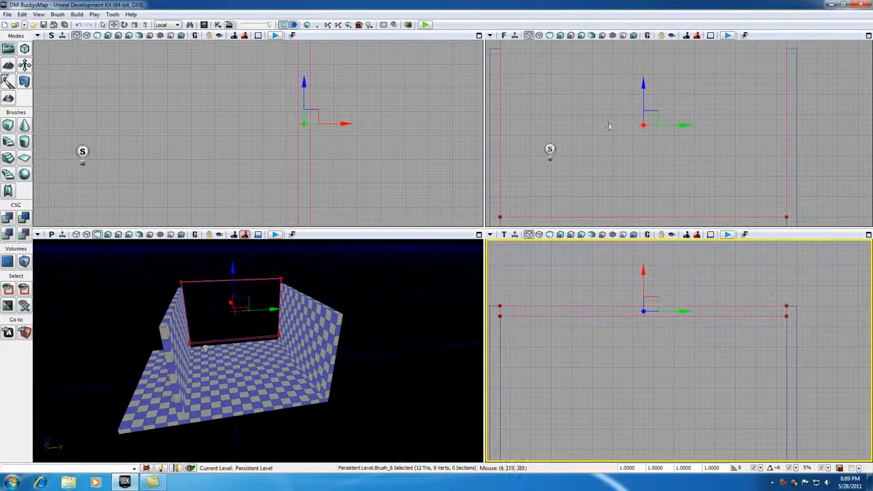
scroll(256, 153, "down", 3)
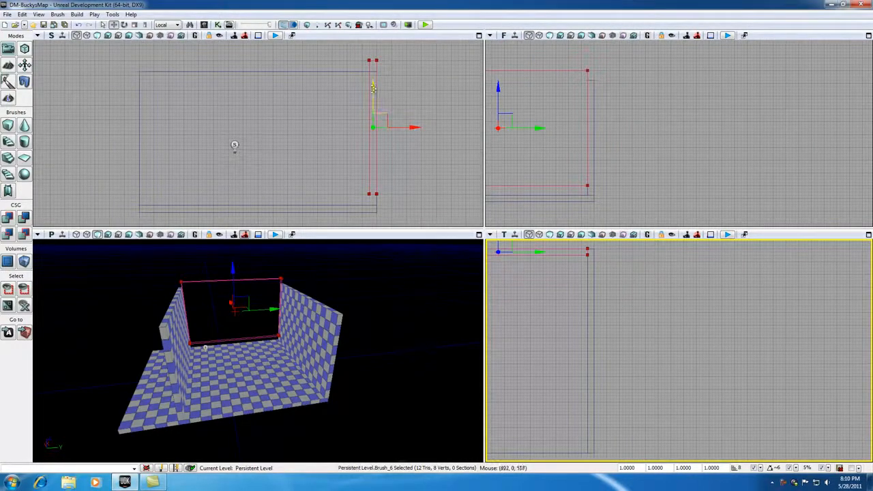
Lower the builder brush onto the floor so its top edge lines up with the side walls
left_click_drag(373, 84, 373, 95)
left_click_drag(541, 157, 657, 151)
scroll(649, 153, "down", 2)
scroll(649, 152, "down", 1)
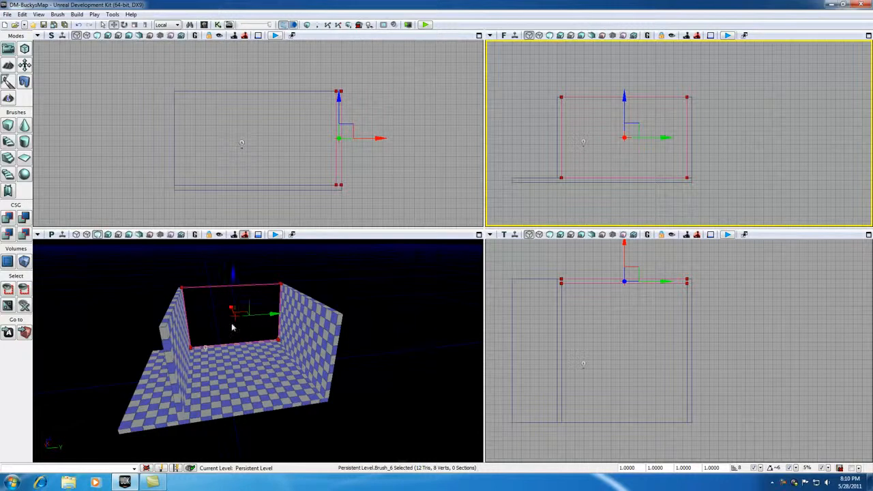
Add the builder brush to the level as a solid end wall and move the brush above and outside the room
left_click(8, 218)
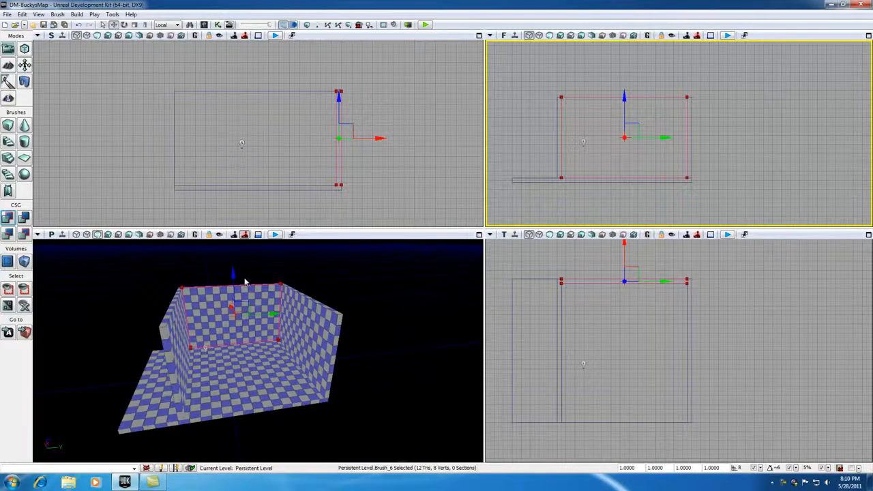
left_click_drag(234, 274, 235, 177)
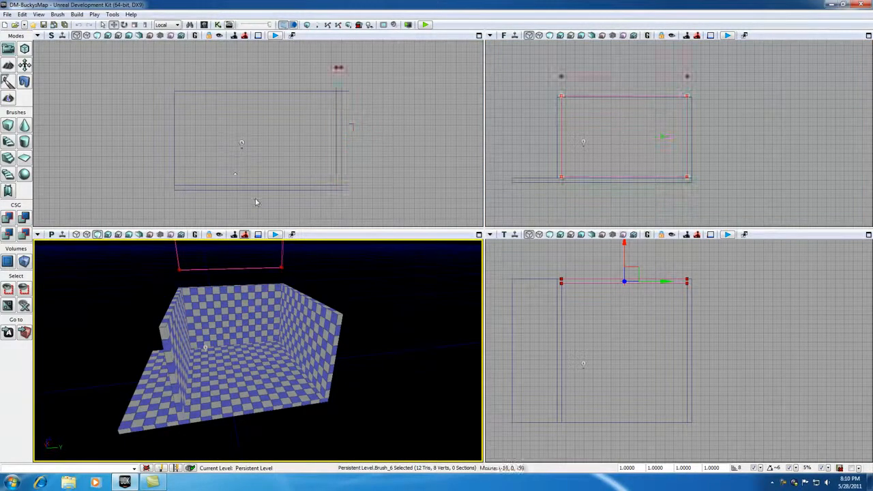
left_click(339, 134)
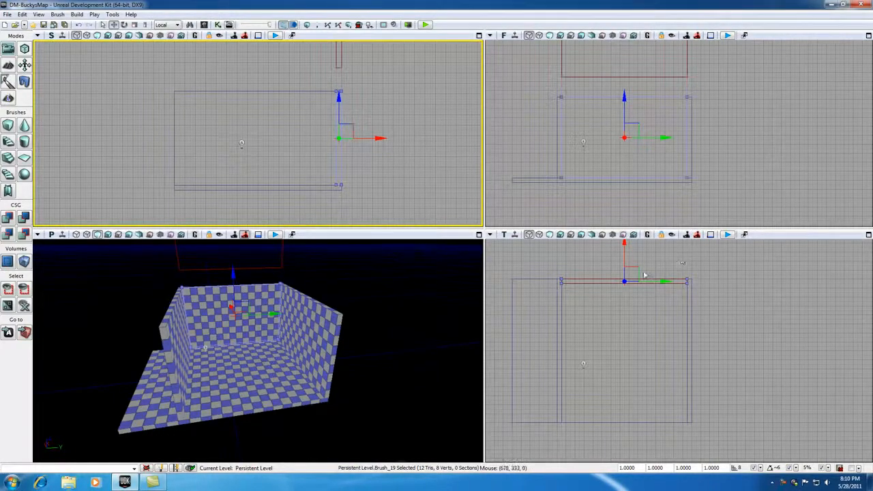
left_click(337, 66)
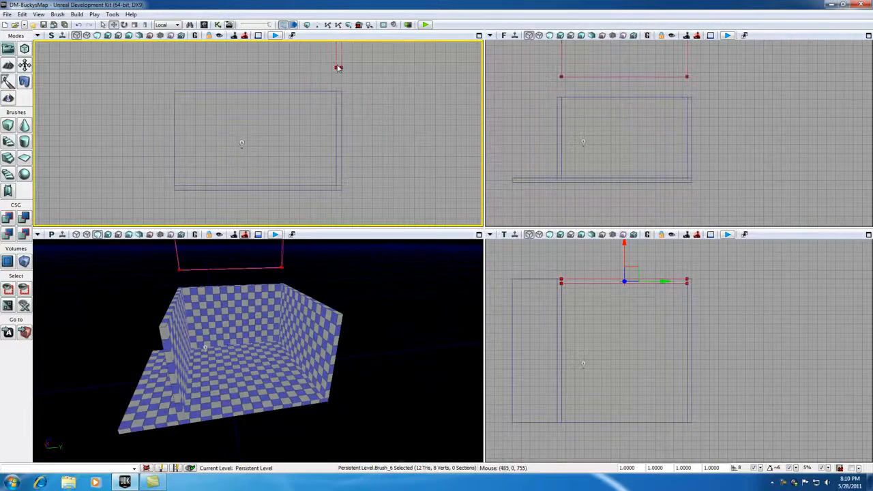
left_click(648, 257)
left_click_drag(648, 258, 698, 235)
Duplicate the end wall along negative X and place the copy between the side walls, flush with the floor's opposite edge
left_click(631, 282)
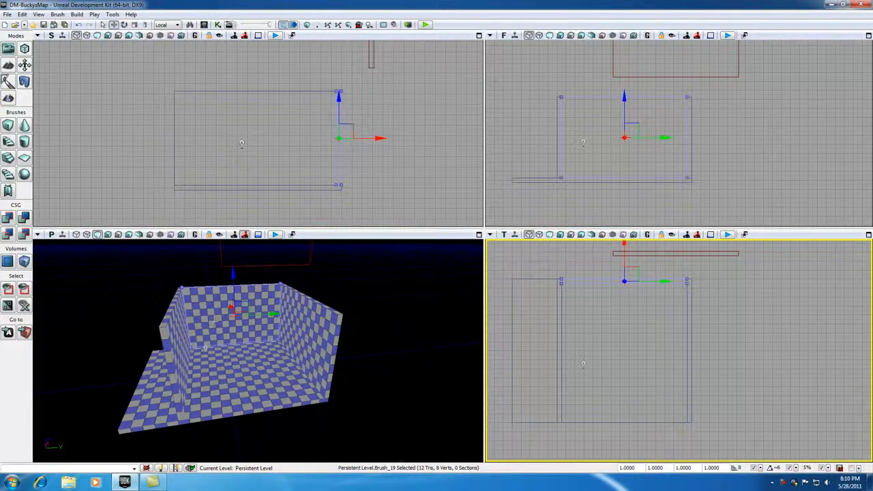
left_click(289, 270)
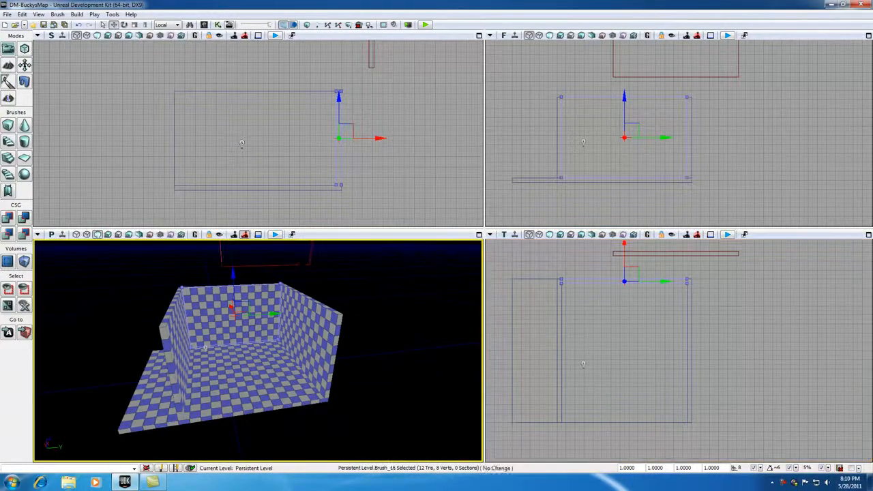
left_click(587, 285)
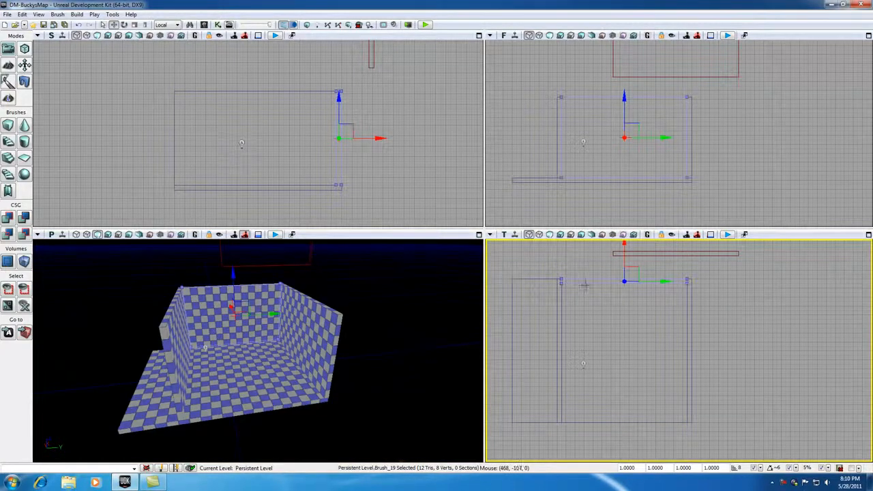
left_click_drag(625, 246, 625, 384)
scroll(675, 368, "up", 5)
left_click_drag(654, 411, 673, 294)
left_click_drag(595, 312, 596, 314)
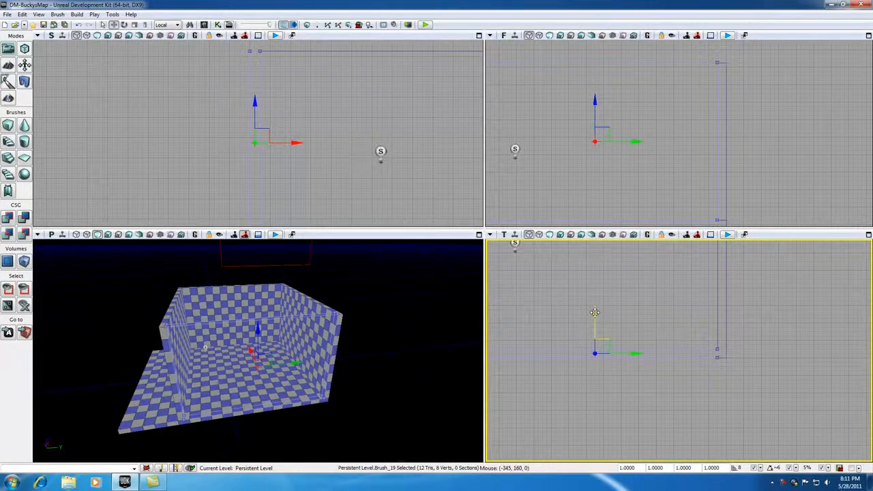
scroll(205, 147, "down", 3)
scroll(307, 179, "up", 3)
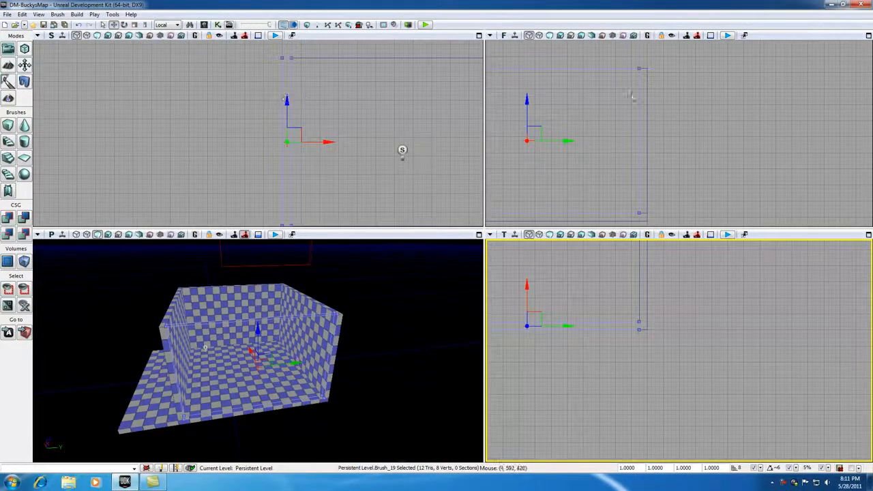
left_click_drag(588, 362, 684, 380)
scroll(258, 351, "down", 3)
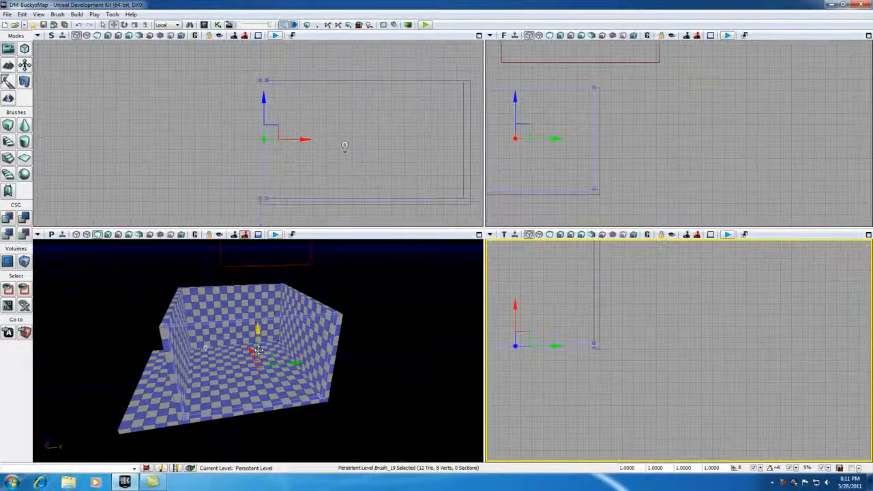
mouse_move(514, 386)
left_mouse_down()
mouse_move(657, 398)
mouse_move(723, 421)
mouse_move(726, 440)
left_mouse_up()
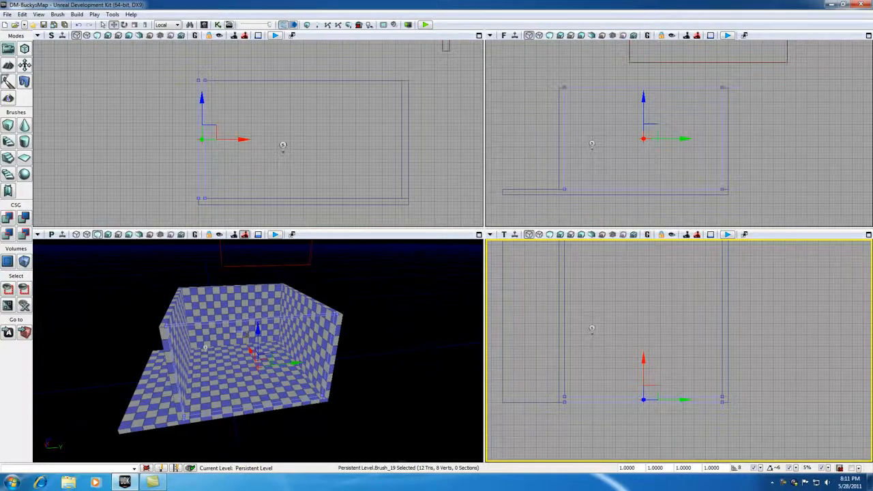
Rebuild the geometry for visible levels, close the map check results and deselect the new end wall
left_click(309, 25)
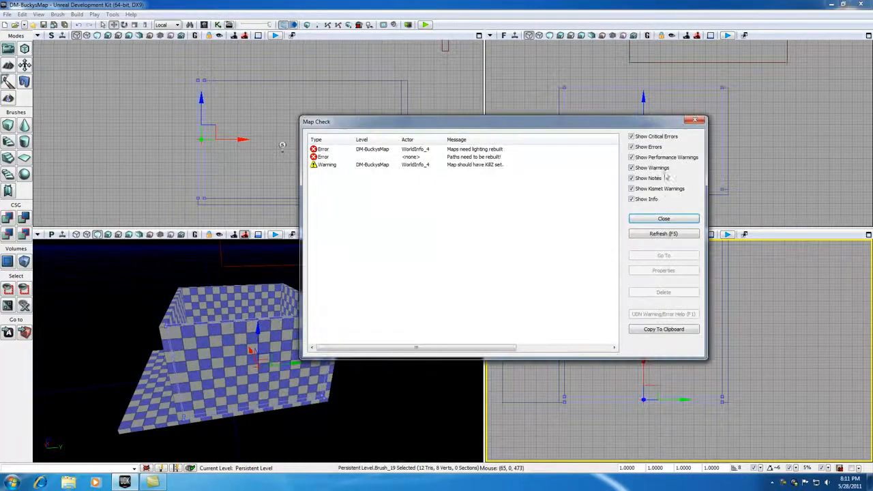
left_click(664, 218)
left_click_drag(150, 326, 127, 360)
left_click(129, 327)
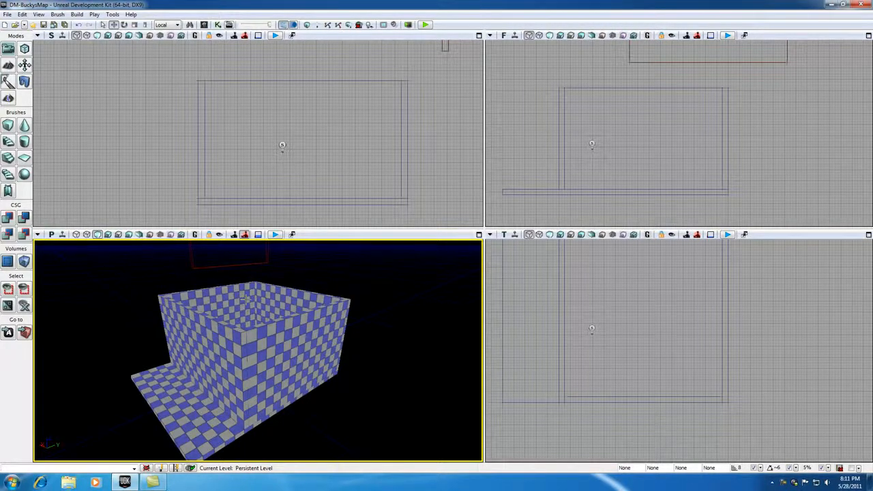
left_click_drag(247, 300, 270, 315)
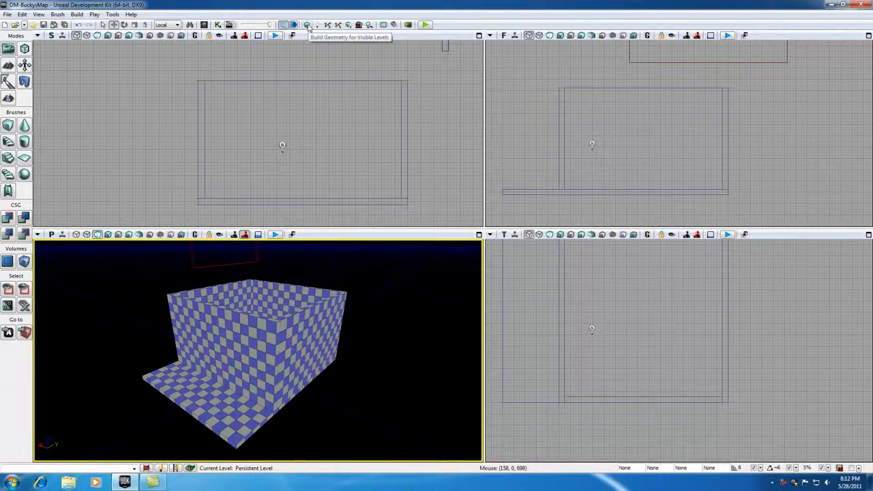
left_click_drag(321, 356, 334, 372)
left_click_drag(262, 366, 247, 384)
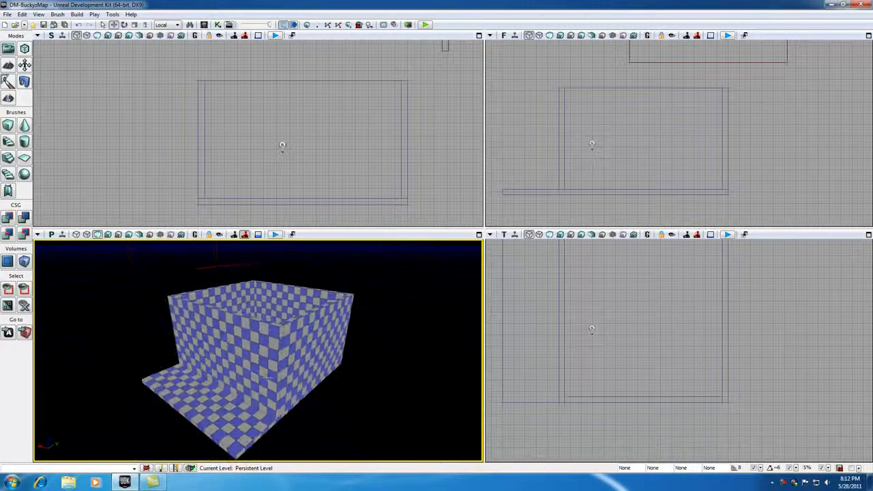